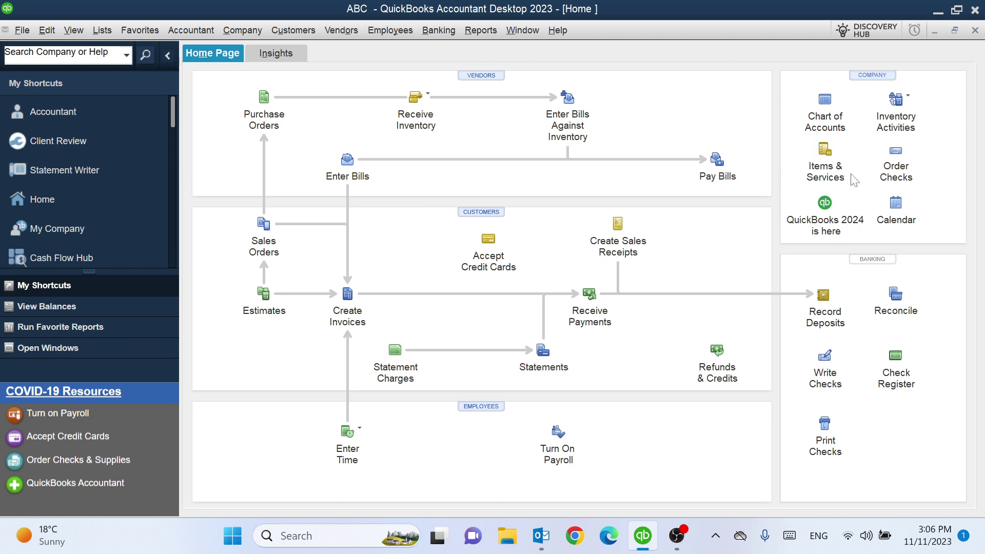
- Open the item list and start a new item of type Non-inventory Part
click(826, 156)
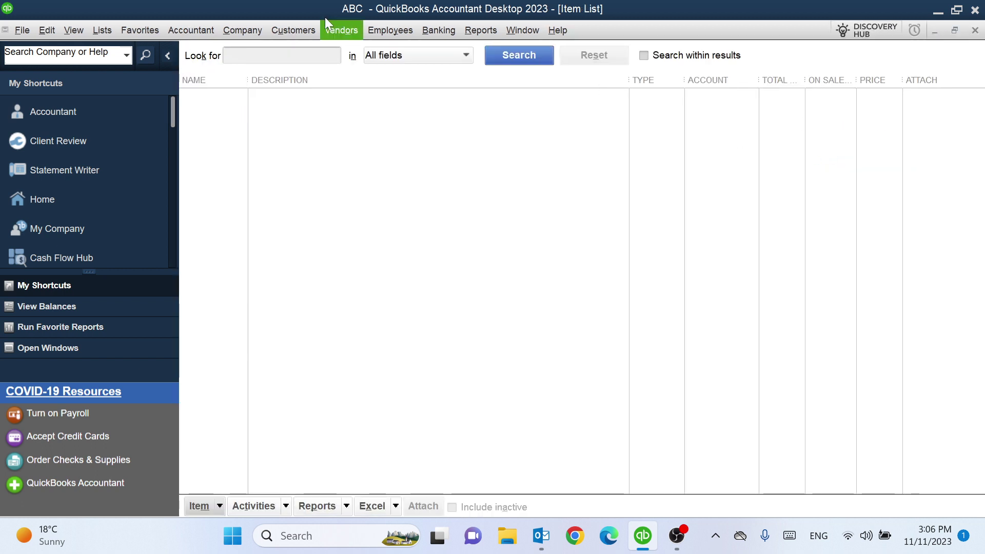
click(99, 30)
click(131, 63)
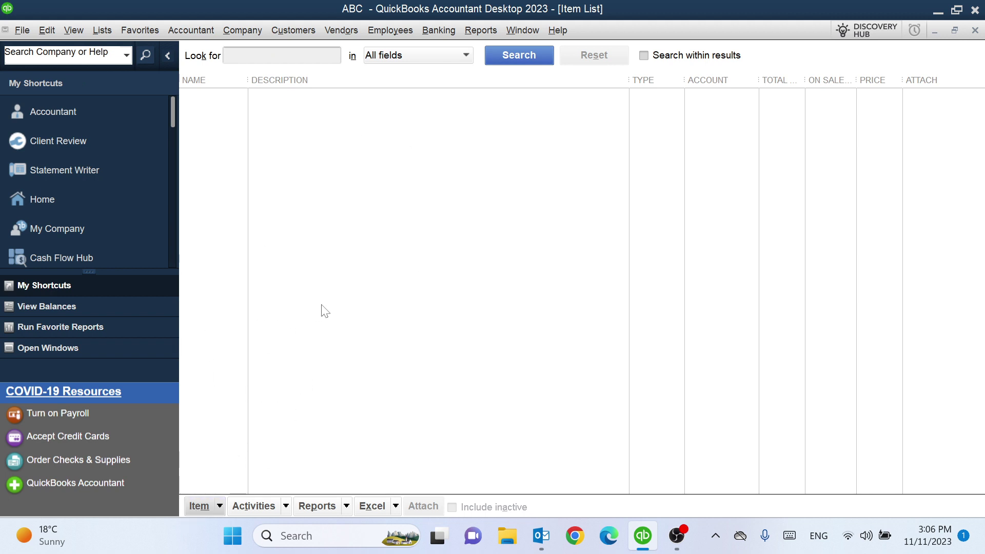
key(ctrl+n)
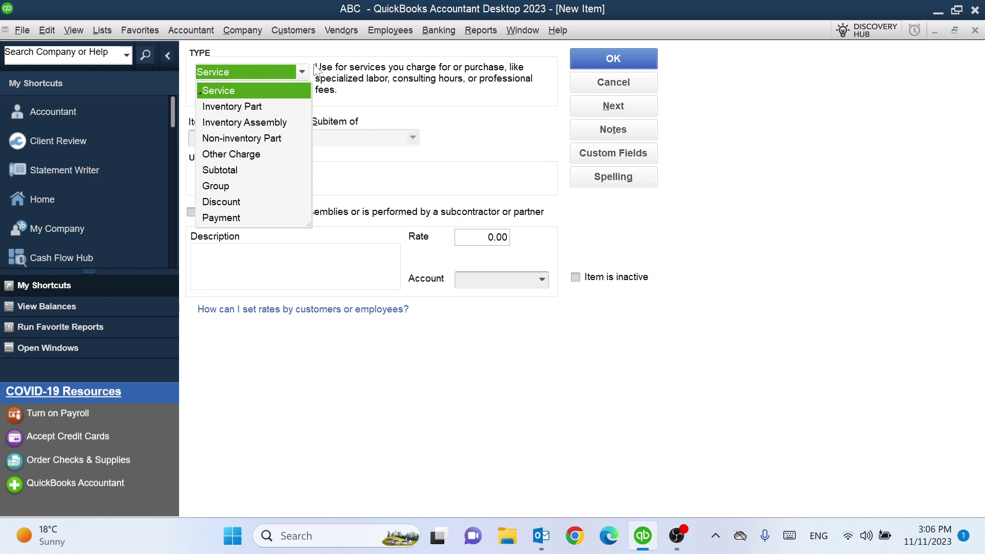
click(245, 139)
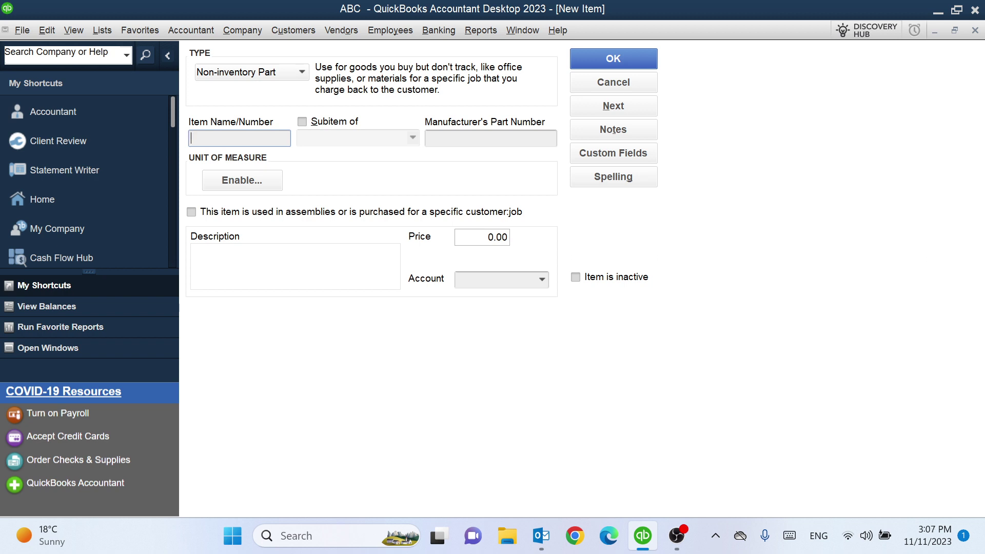
- Name the item Power Cable with manufacturer's part number Ap-8877, and mark it as used in assemblies or purchased for a specific customer:job
text(Power Cable)
click(436, 134)
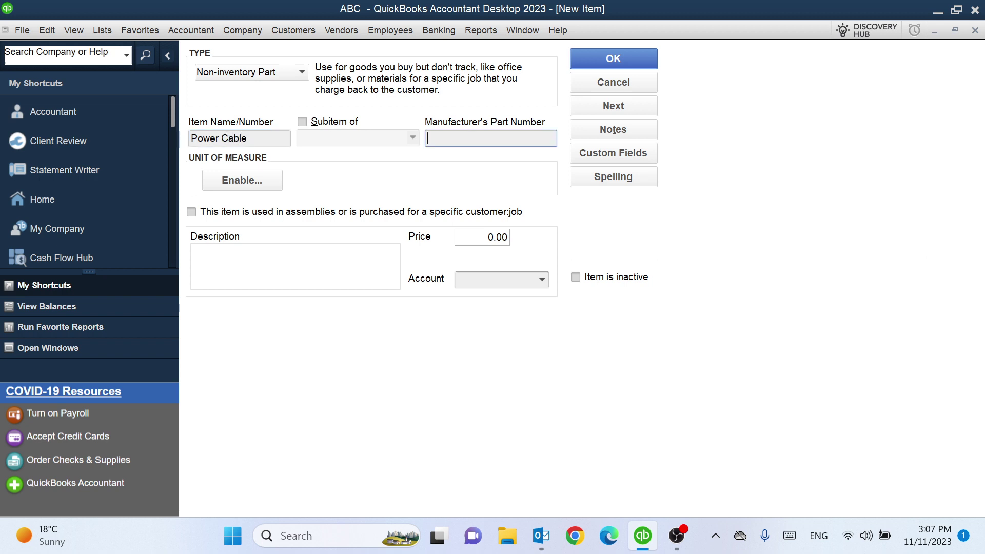
text(Ap-8877)
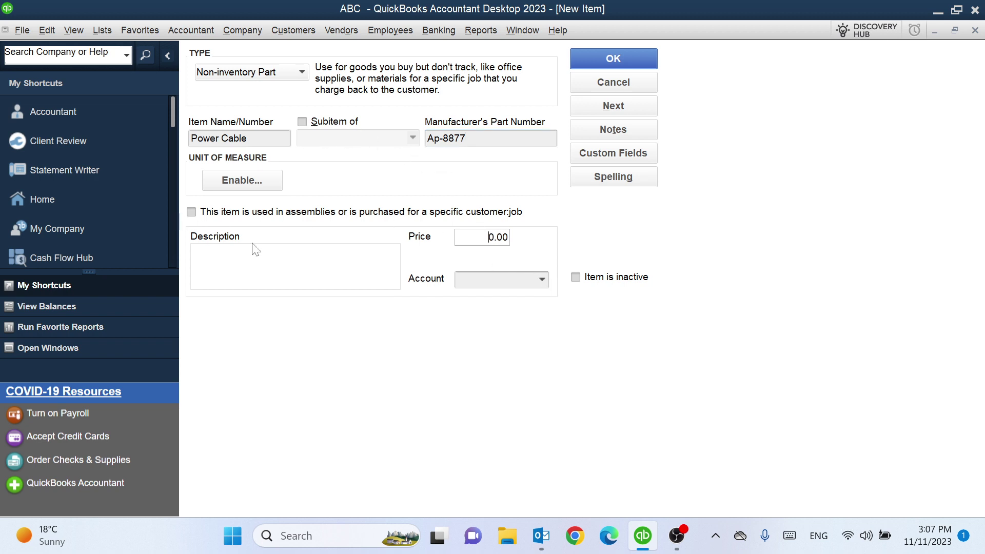
click(193, 213)
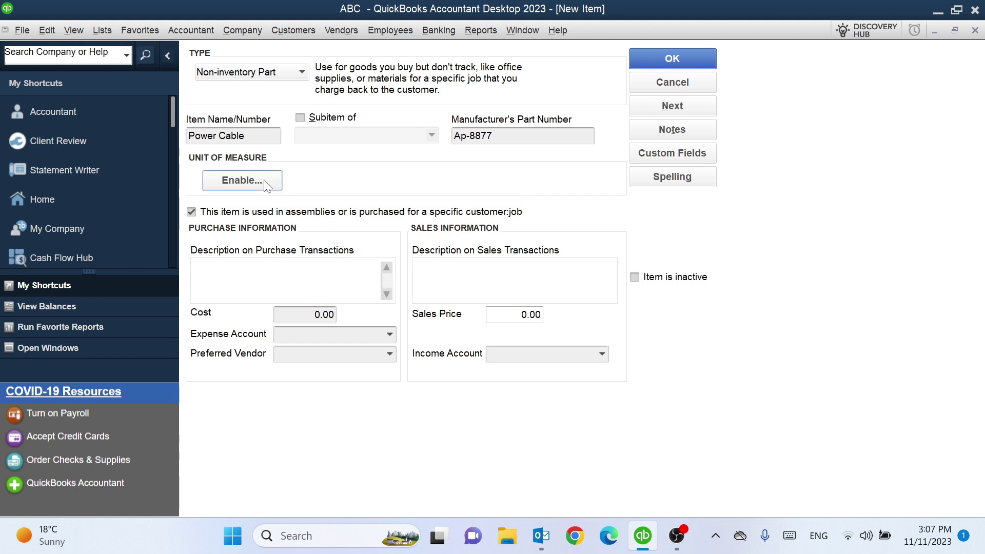
- Build the purchase description Power Cable-Ap-8877 by copying the item name and the manufacturer's part number, joined with a hyphen
click(257, 136)
key(shift+Home)
key(ctrl+c)
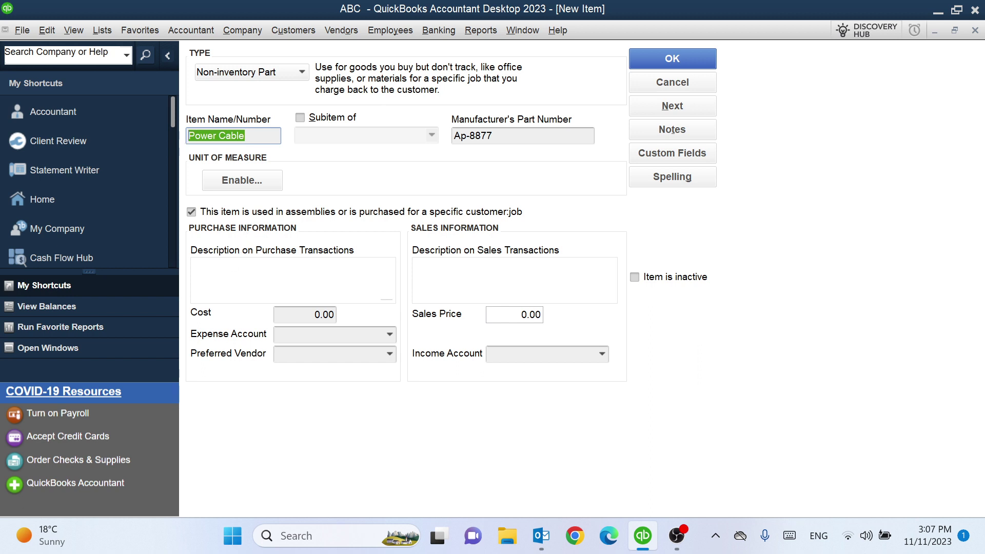
click(287, 277)
key(ctrl+v)
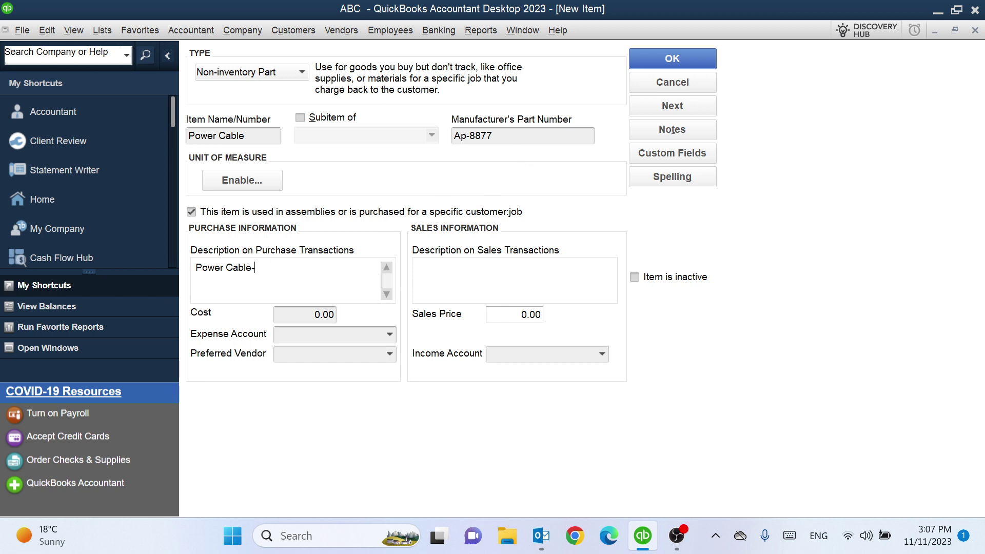
click(455, 137)
key(ctrl+c)
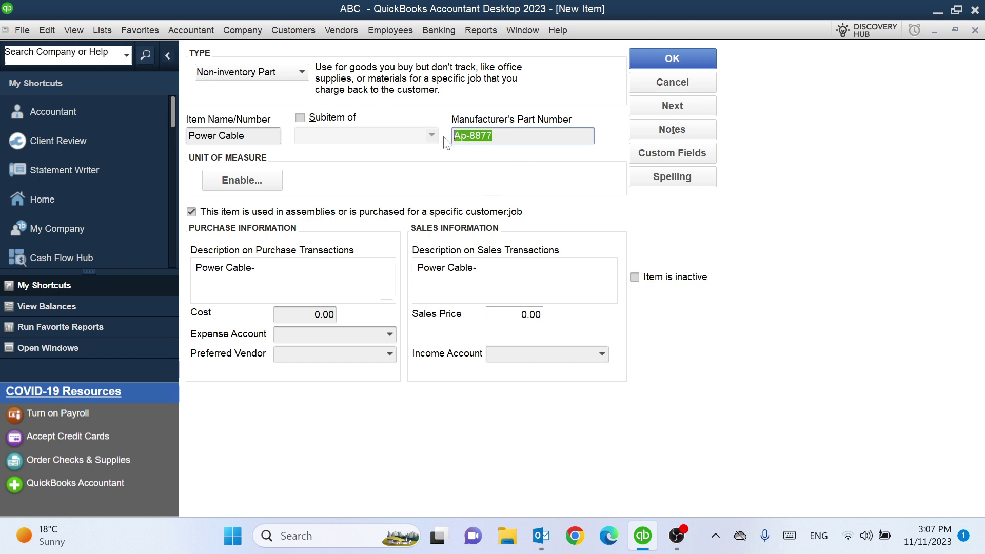
click(252, 267)
key(ctrl+v)
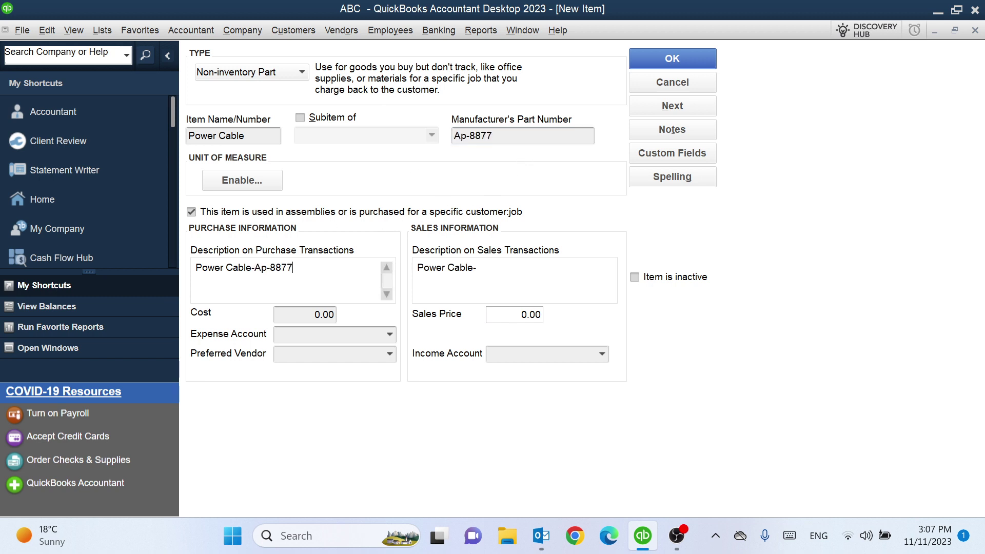
- Complete the sales description as Power Cable-Ap-8877 by copying the part number from the purchase description
key(shift+Left)
key(shift+Left)
key(shift+Left)
key(shift+Left)
key(shift+Left)
key(shift+Left)
key(shift+Left)
key(ctrl+c)
click(513, 262)
key(ctrl+v)
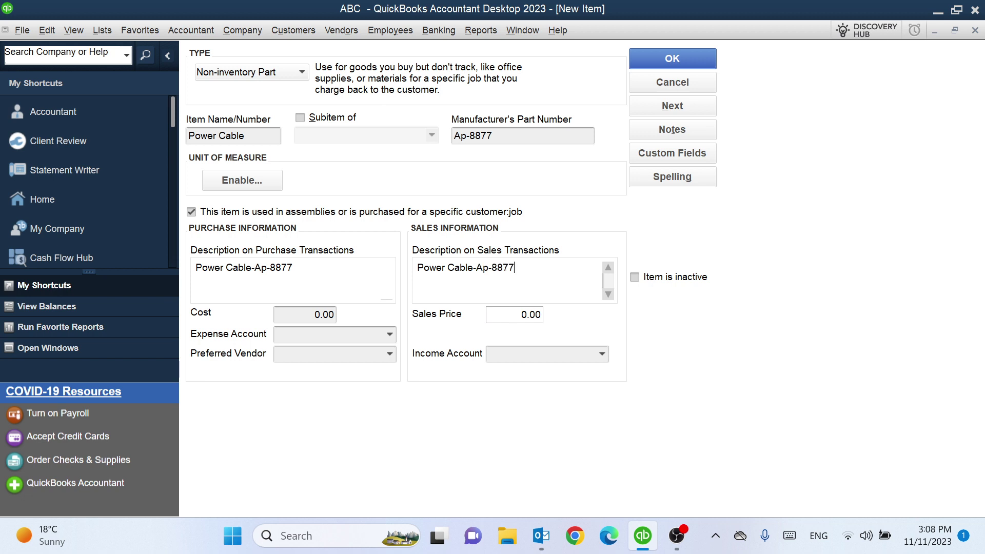
- Set the item's cost to 40.00 and its expense account to Cost of Goods Sold
click(315, 315)
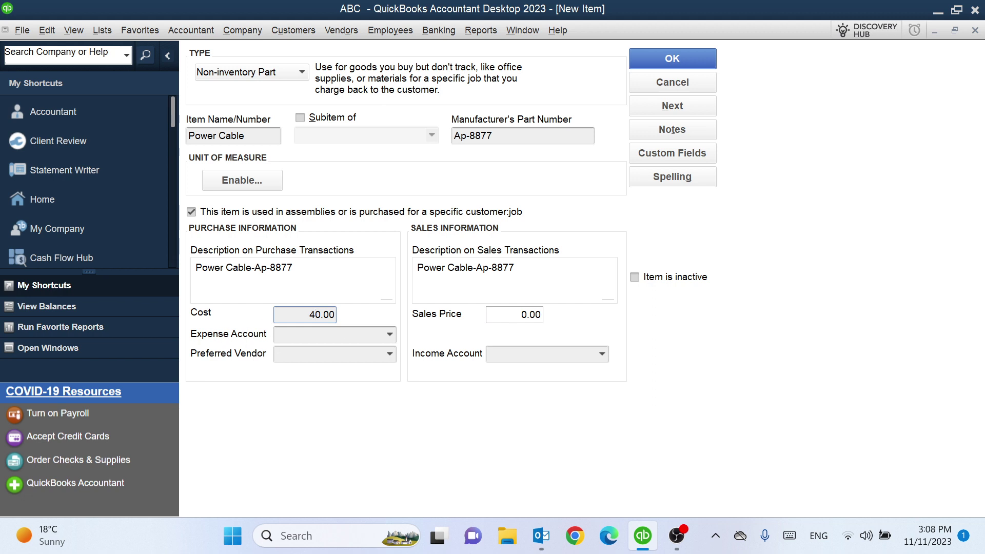
key(Tab)
click(392, 333)
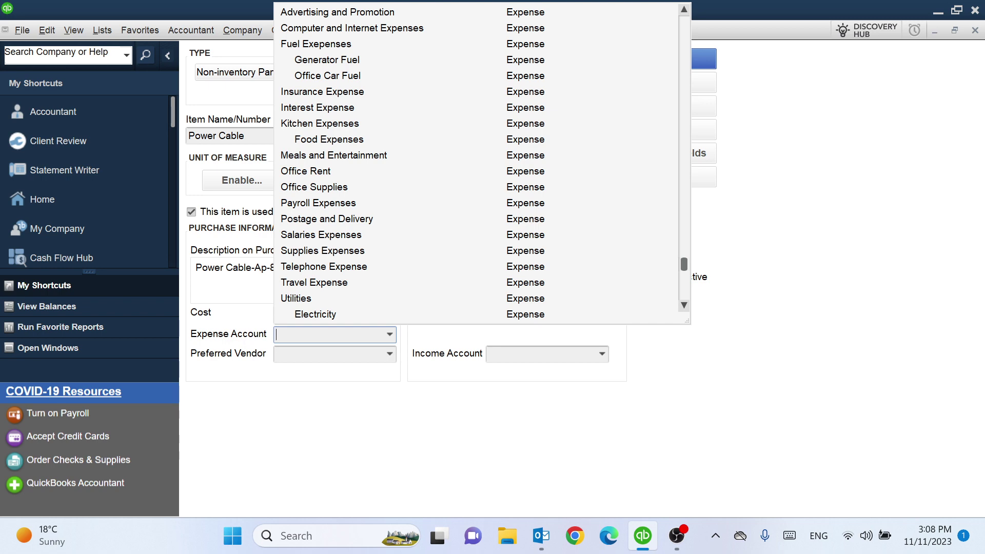
text(Cost of Goods Sold)
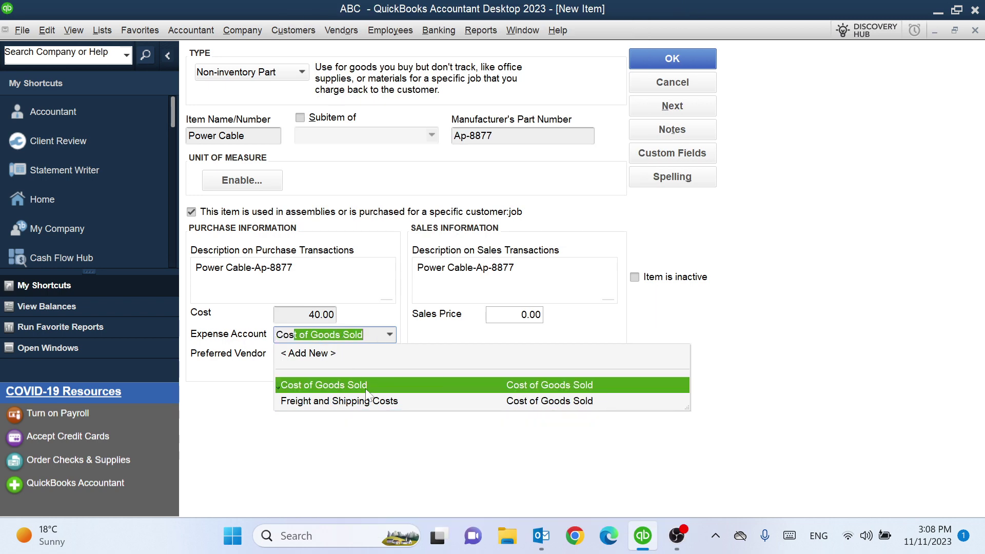
click(366, 390)
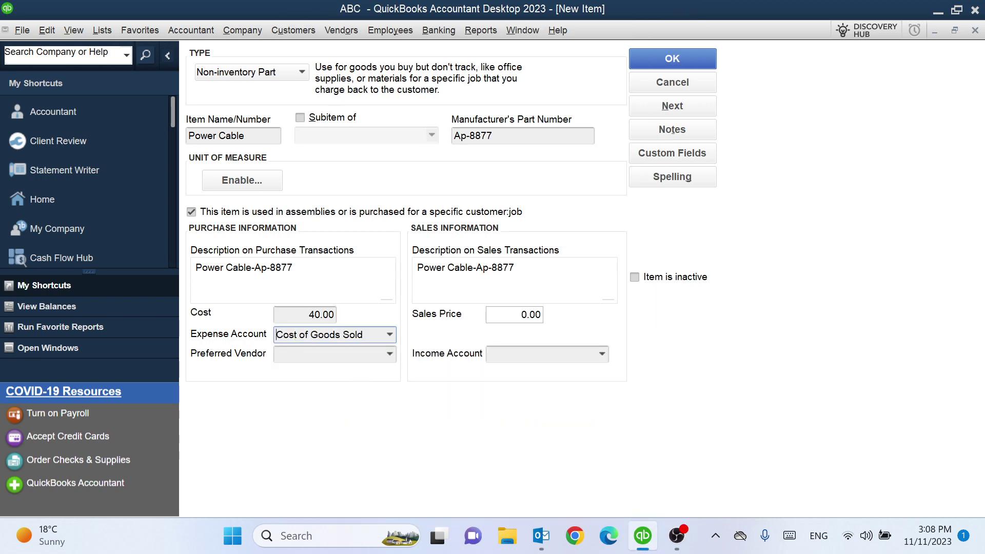
- Assign the existing vendor as the item's preferred vendor
key(Tab)
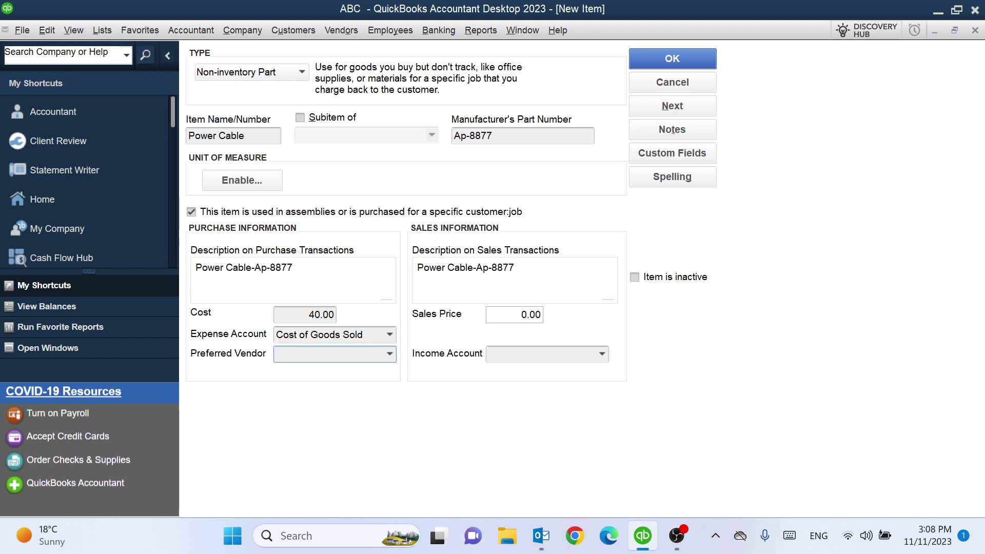
click(390, 354)
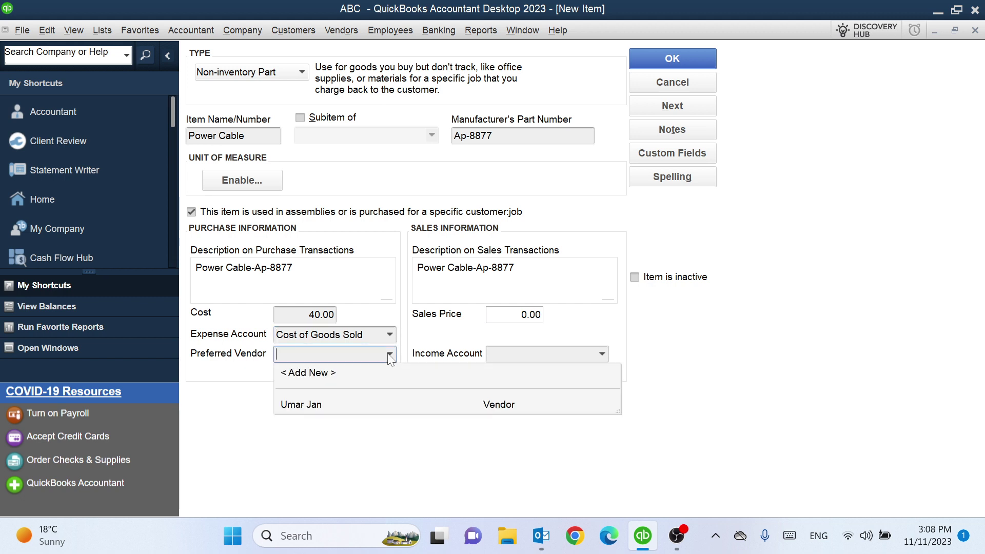
click(300, 405)
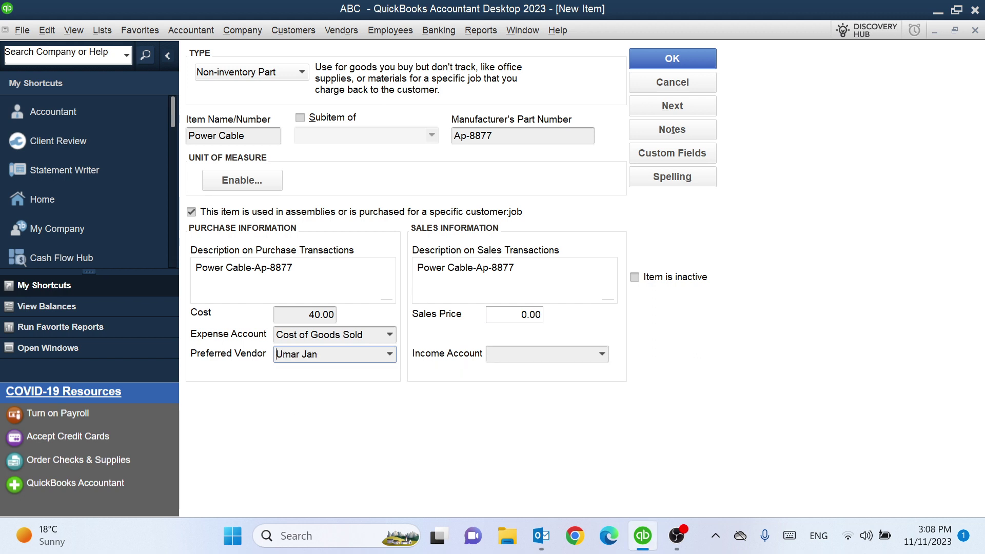
- Set the sales price to 50.00 and the income account to Sales, and save the new item
click(522, 315)
text(5)
click(603, 355)
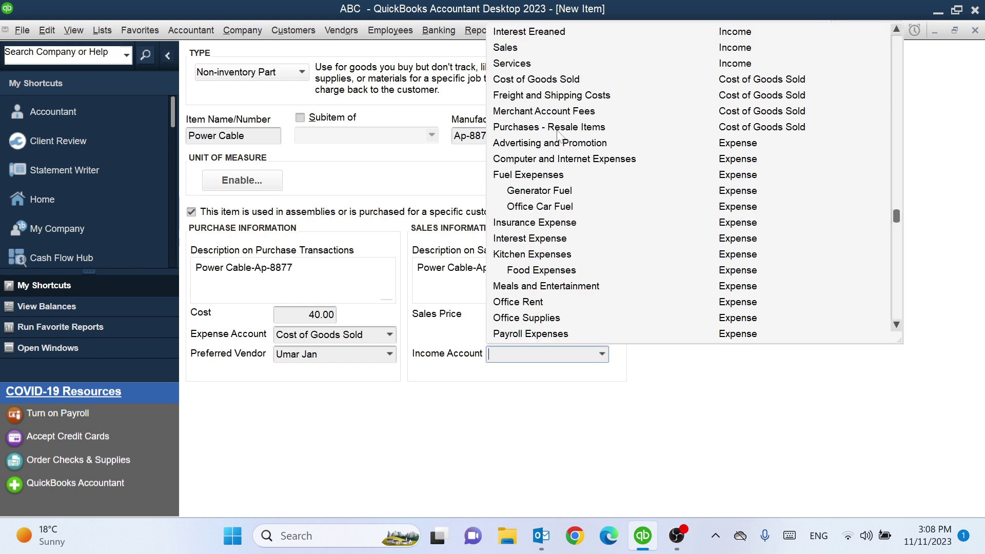
click(520, 47)
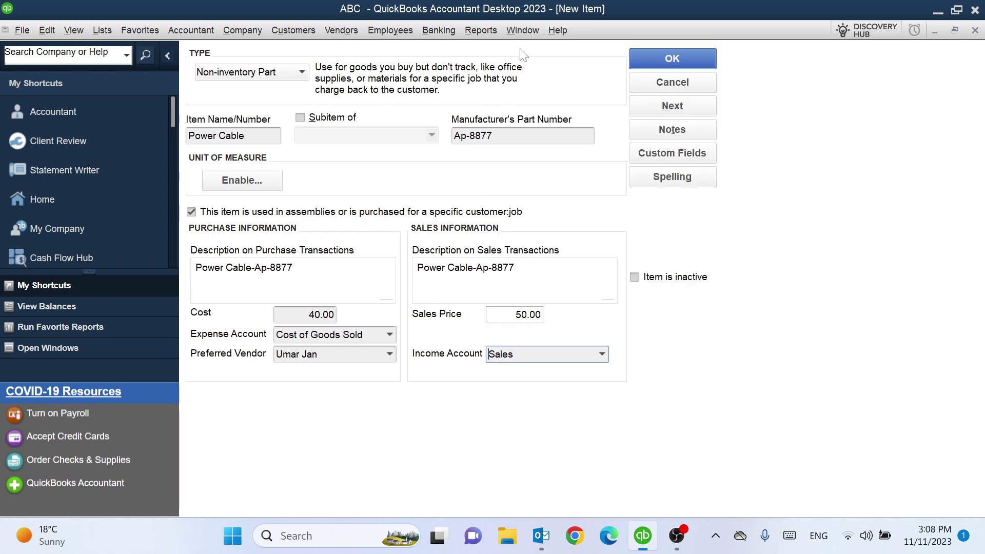
click(657, 59)
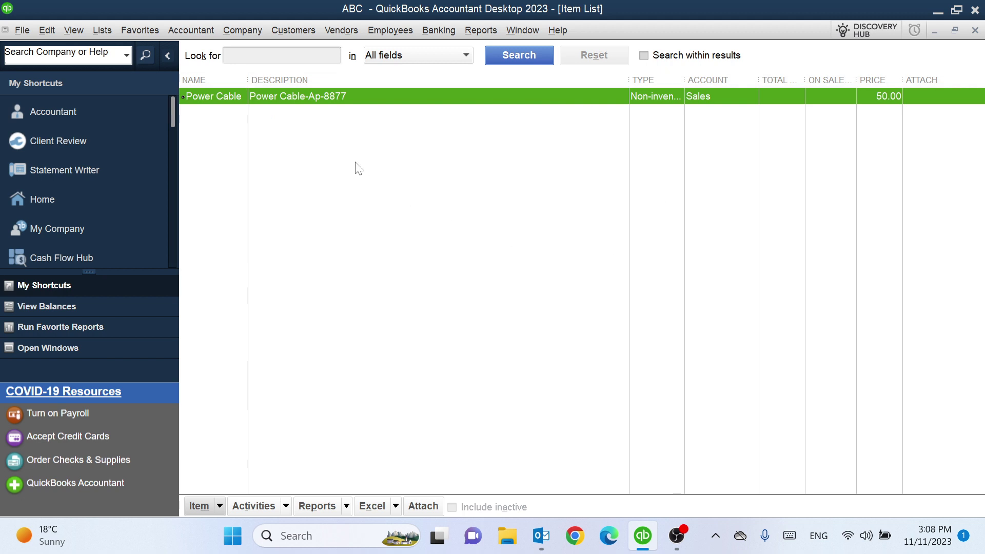
- Edit the Power Cable item, change its name to Charger and save it
double_click(225, 101)
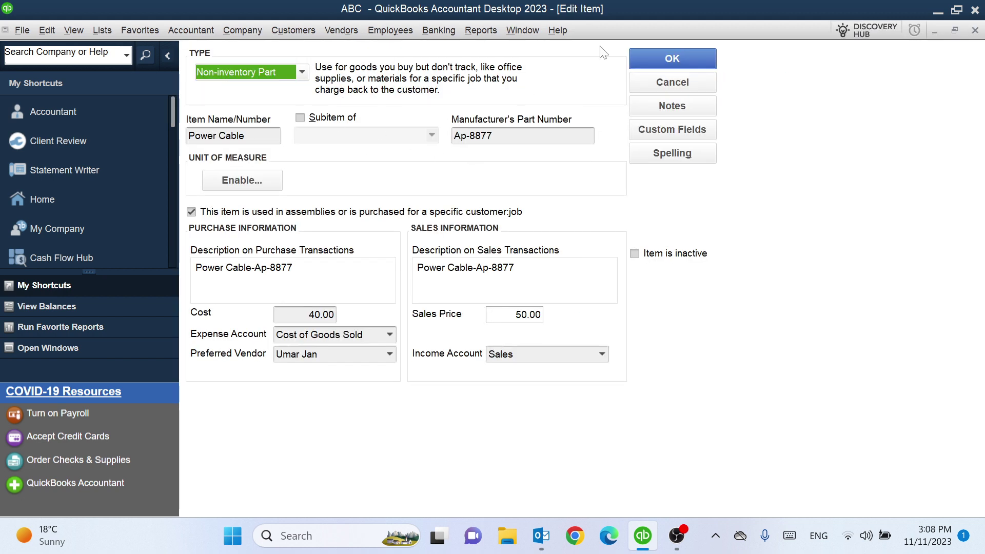
click(975, 31)
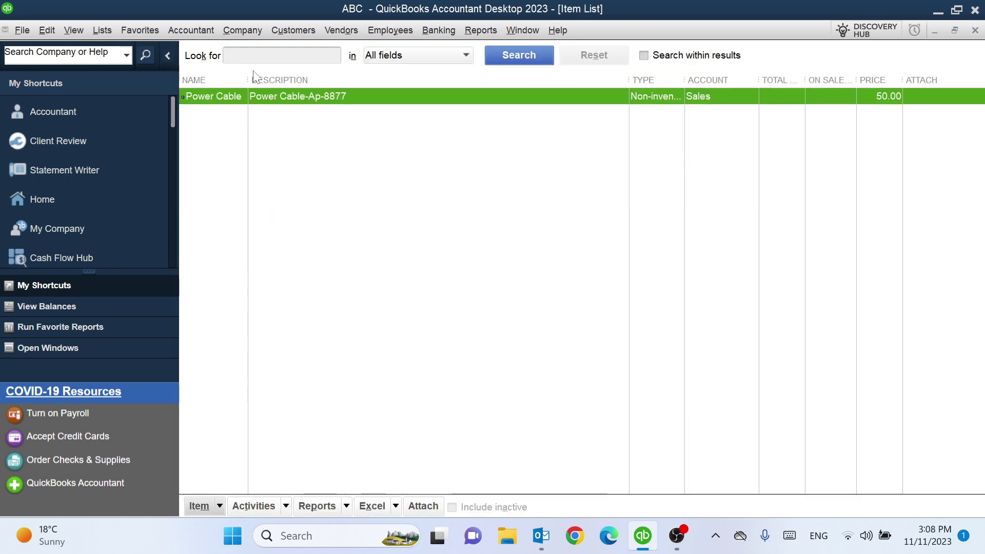
right_click(214, 92)
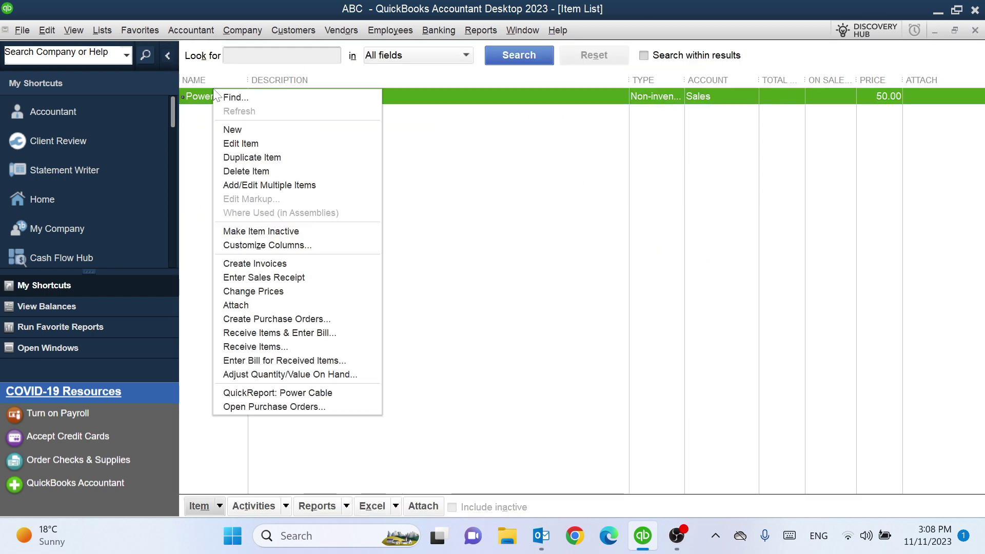
click(257, 145)
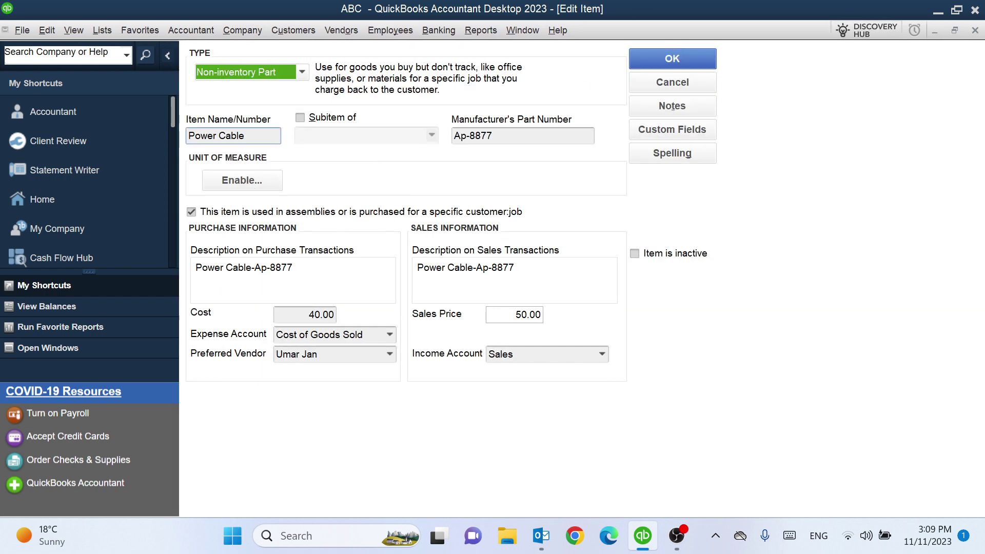
key(BackSpace)
key(BackSpace)
key(BackSpace)
key(BackSpace)
key(BackSpace)
key(BackSpace)
key(BackSpace)
key(BackSpace)
key(BackSpace)
key(BackSpace)
key(BackSpace)
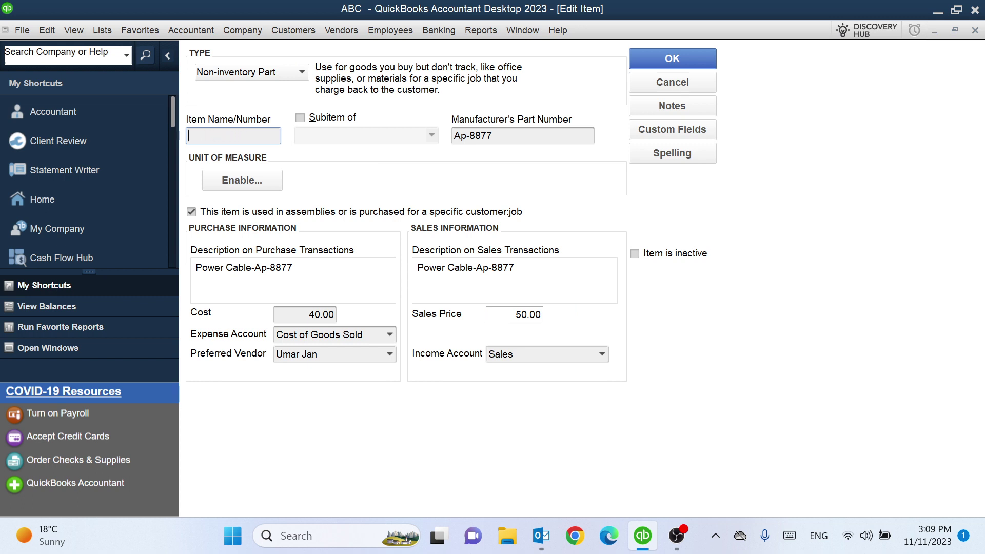
text(Charger)
click(672, 58)
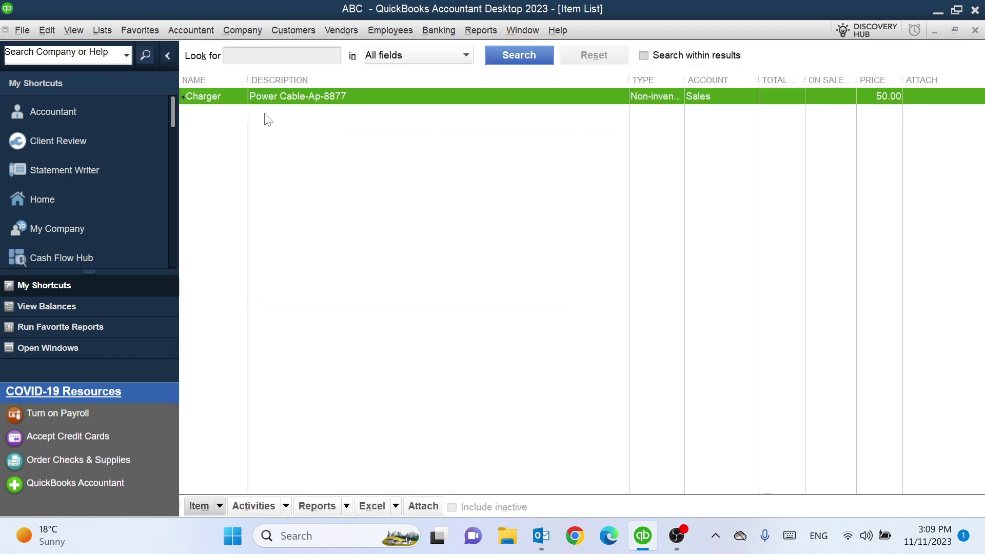
- Make the Charger item inactive in the item list
right_click(226, 102)
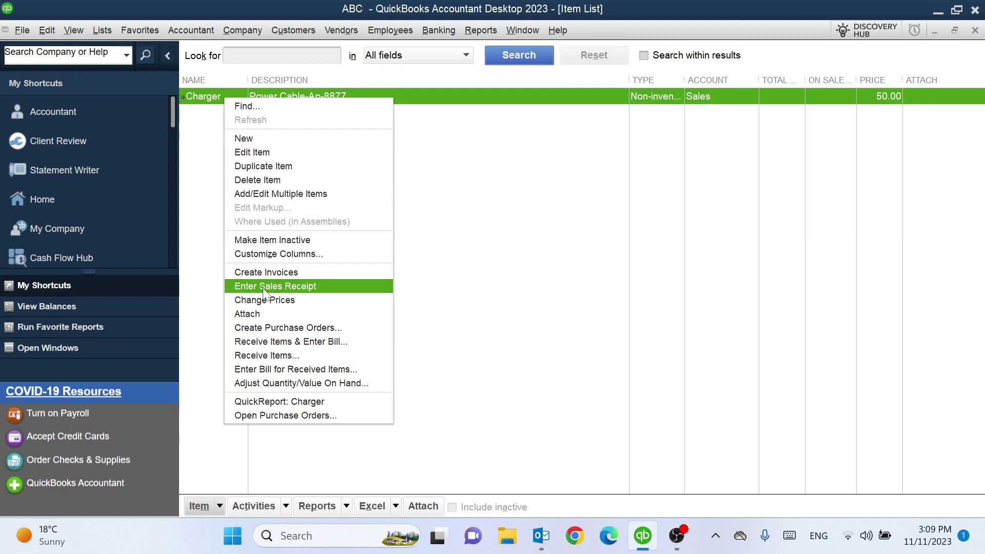
right_click(199, 93)
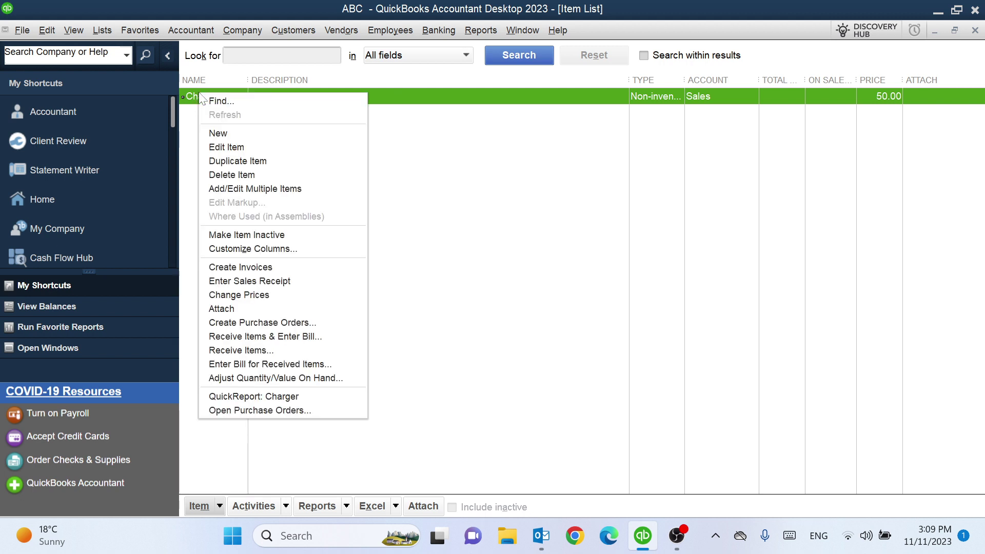
click(260, 235)
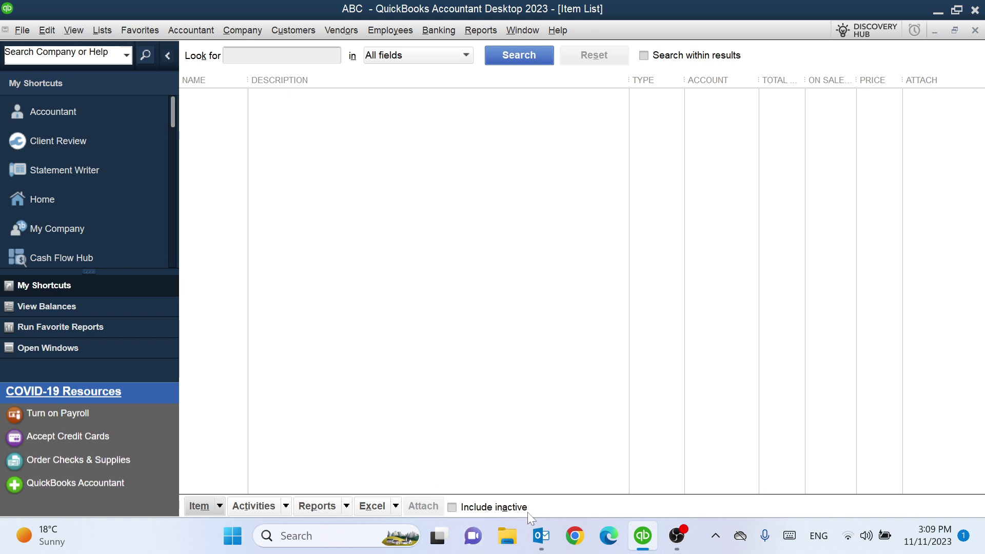
- Include inactive items in the list and make the Charger item active again
click(450, 508)
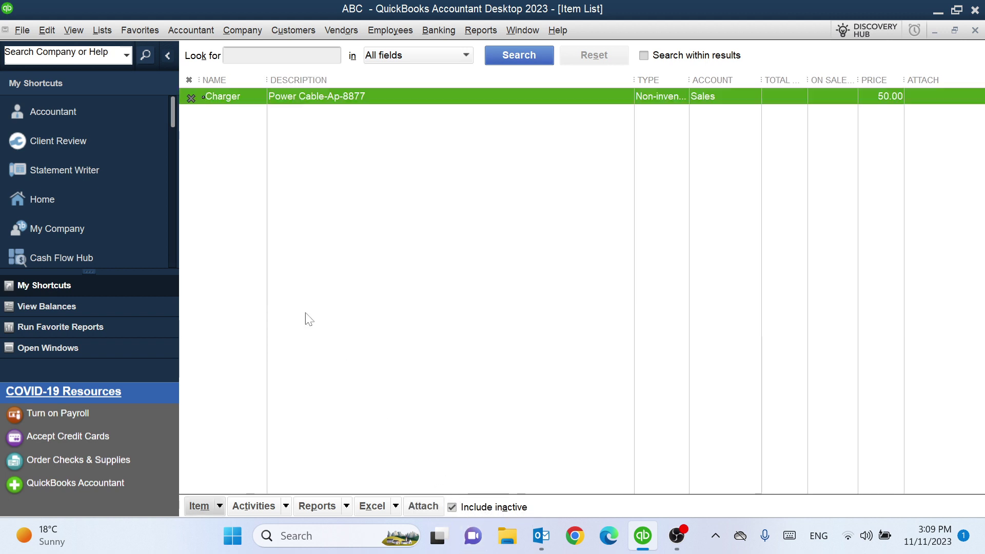
right_click(227, 102)
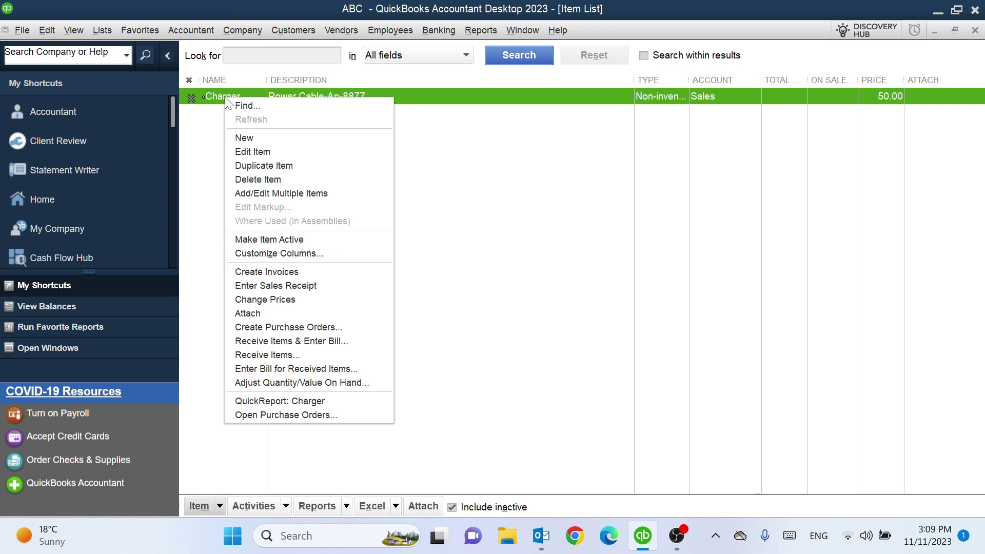
click(287, 240)
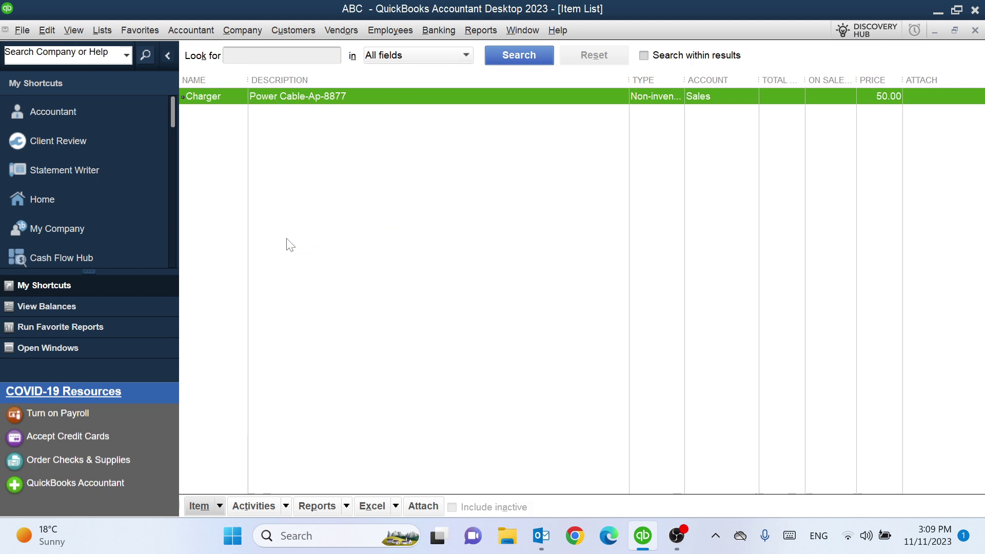
- Delete the Charger item from the item list and confirm the deletion
right_click(234, 102)
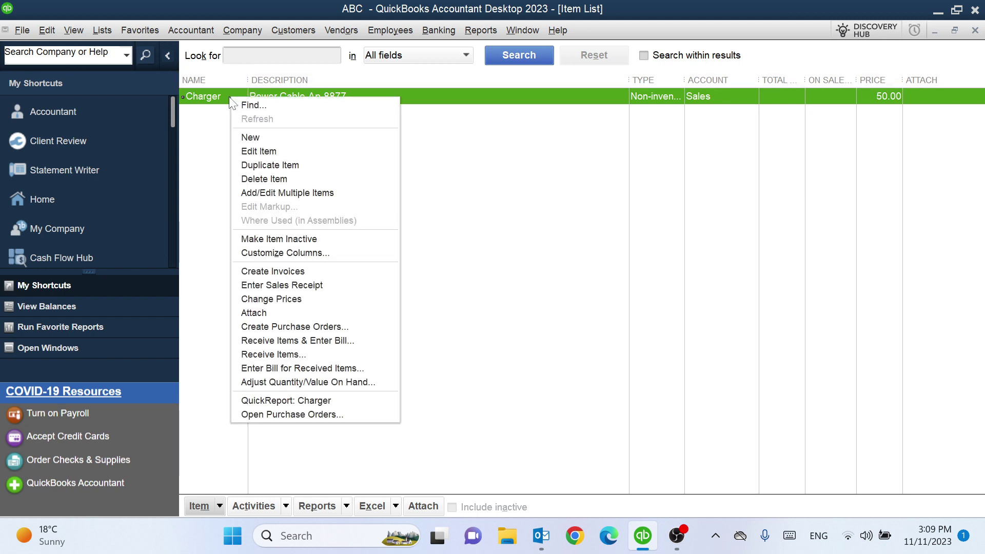
right_click(212, 97)
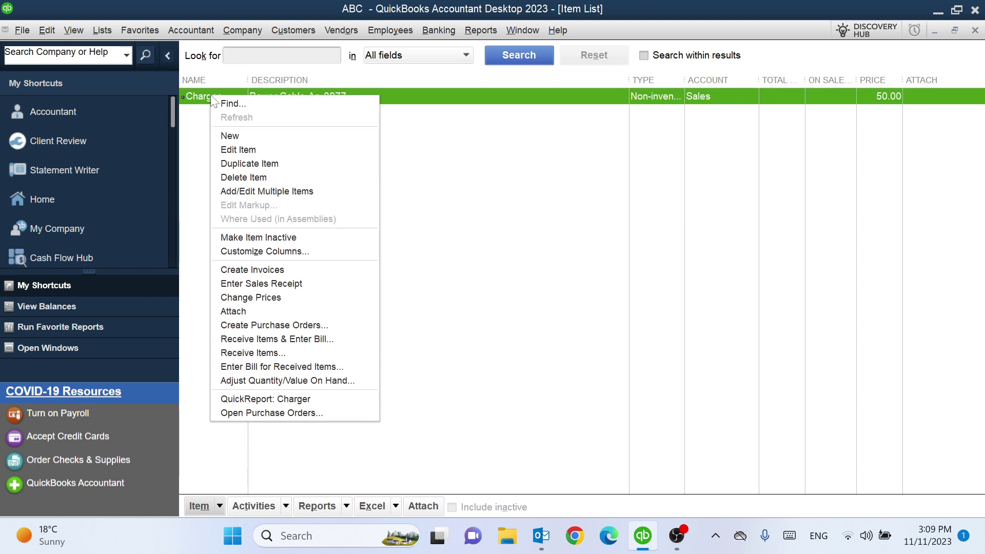
click(257, 177)
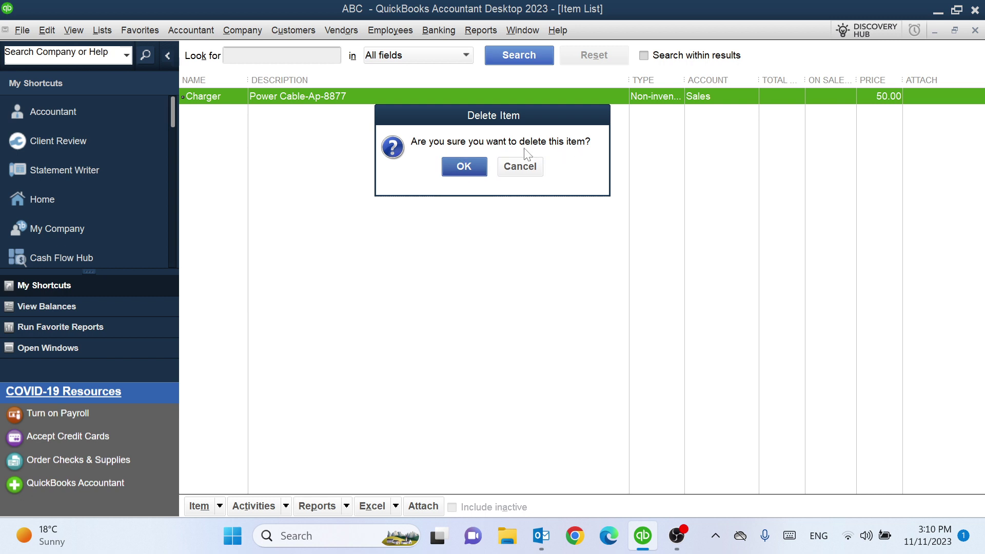
click(465, 167)
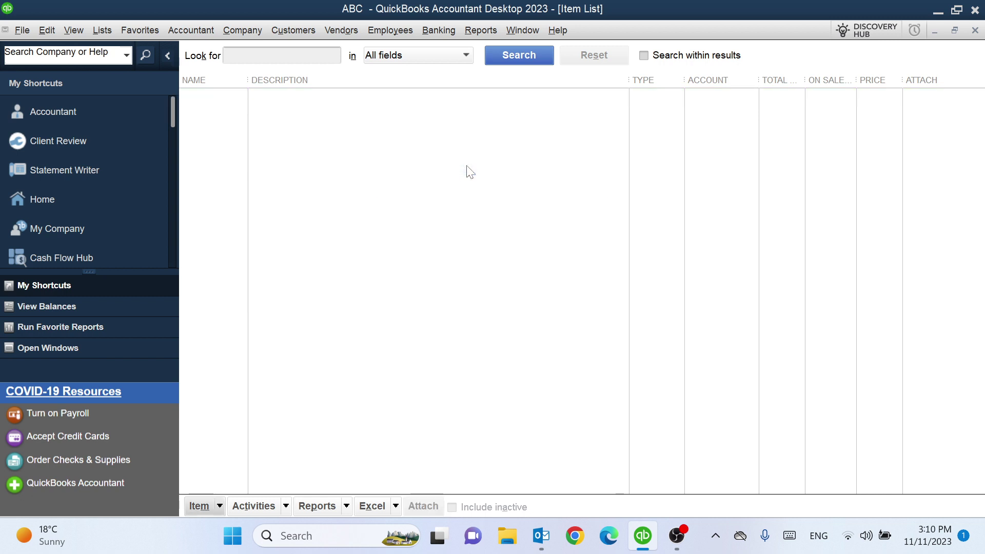